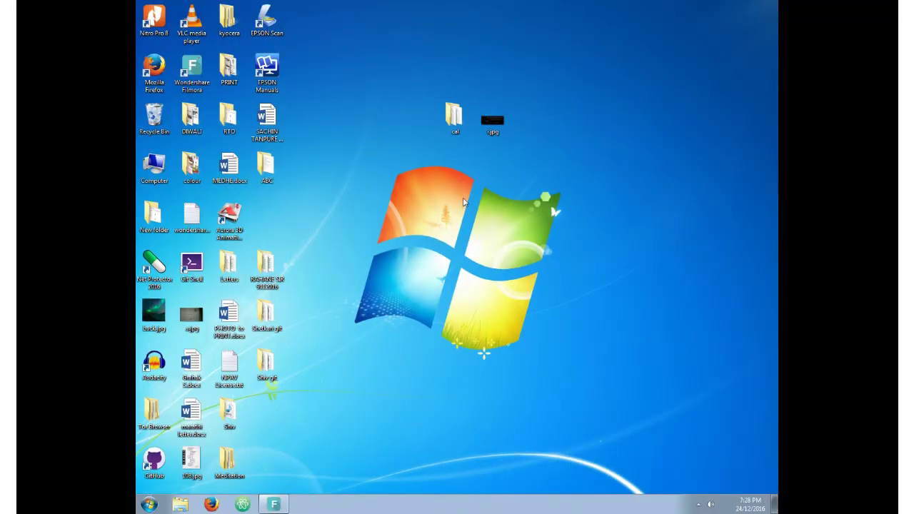
- Open the cal folder, look over its five calculator files, and close it
double_click(454, 118)
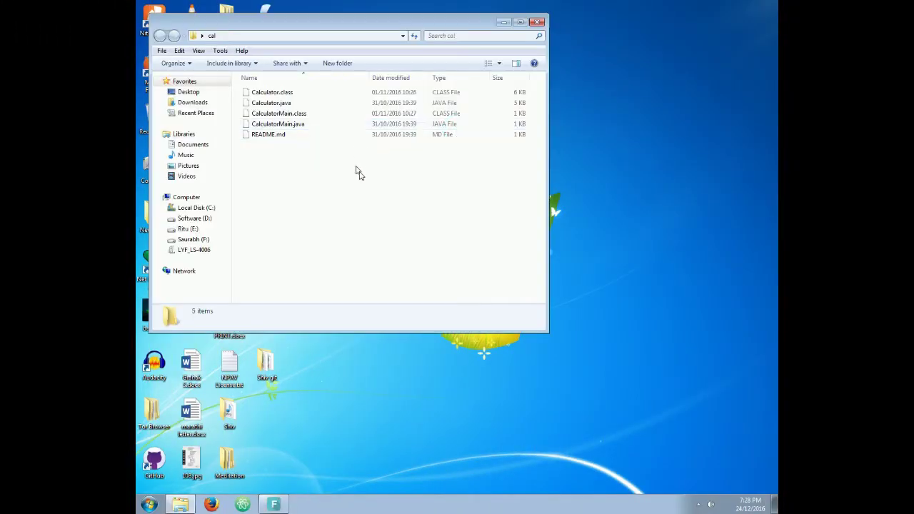
drag(361, 173, 363, 77)
click(373, 193)
drag(457, 160, 435, 82)
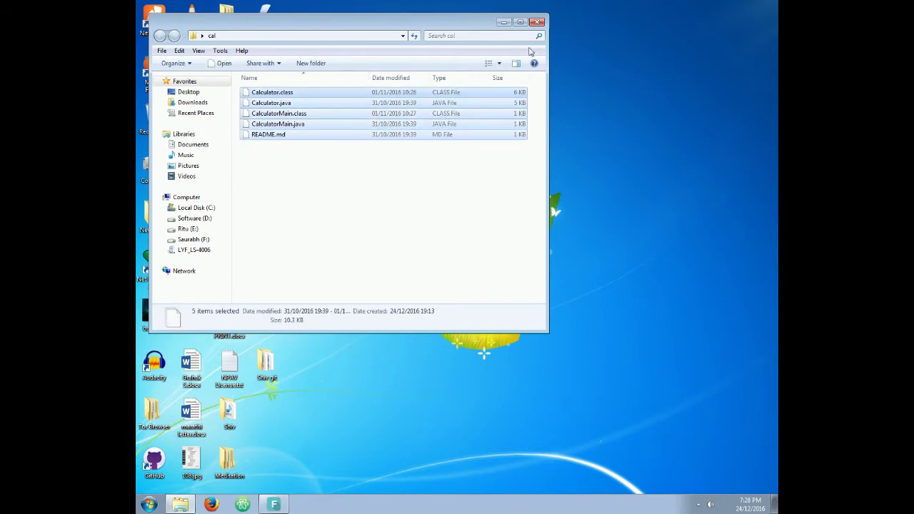
click(538, 22)
- View i.jpg and confirm its 50.1 KB size in its properties
double_click(492, 129)
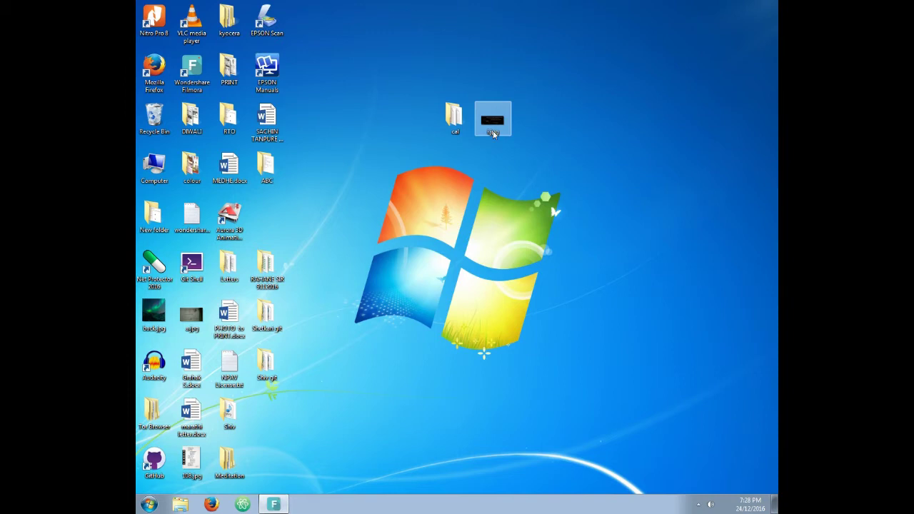
right_click(494, 127)
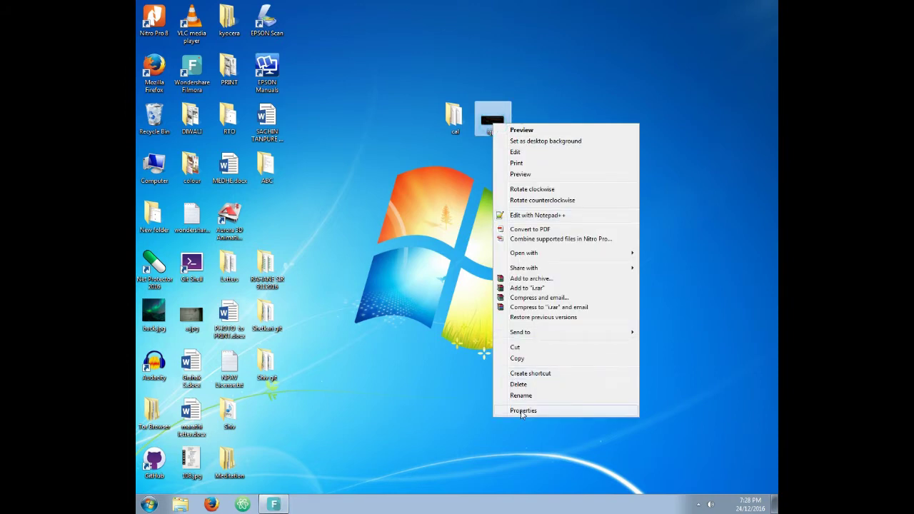
click(521, 413)
double_click(548, 234)
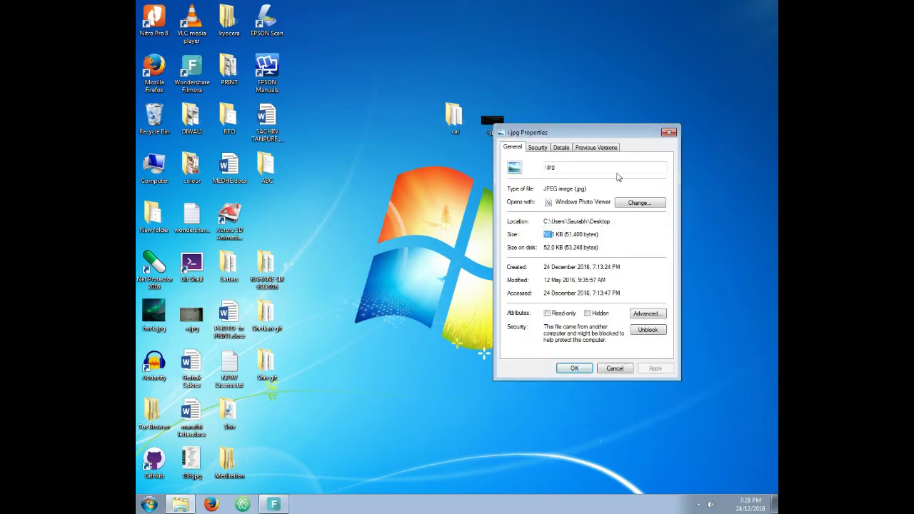
click(671, 133)
- Refresh the desktop twice
right_click(581, 91)
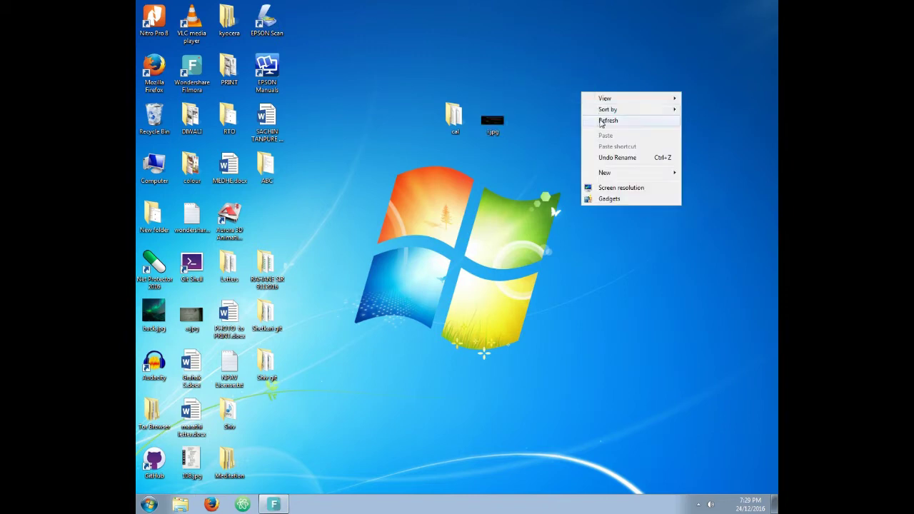
click(581, 120)
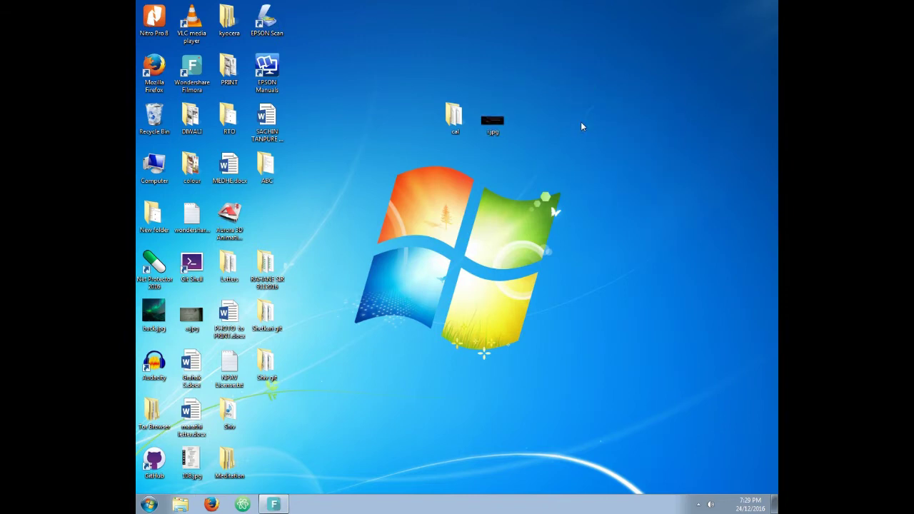
right_click(468, 173)
click(496, 203)
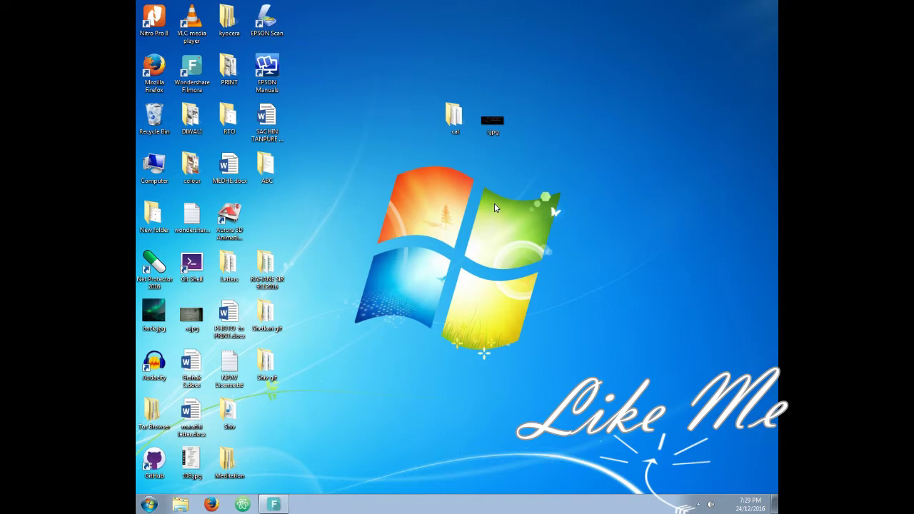
- Add the cal folder to cal.rar, refresh the desktop, and select i.jpg
click(458, 123)
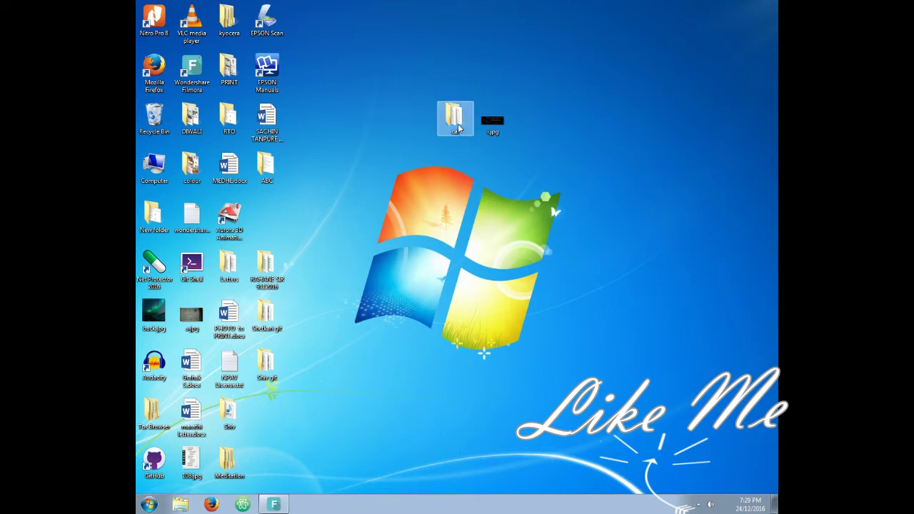
right_click(458, 123)
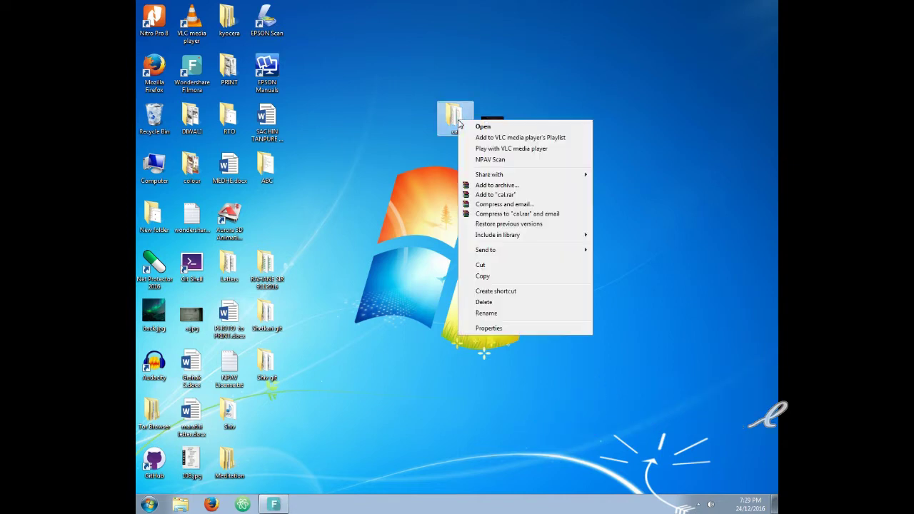
click(493, 195)
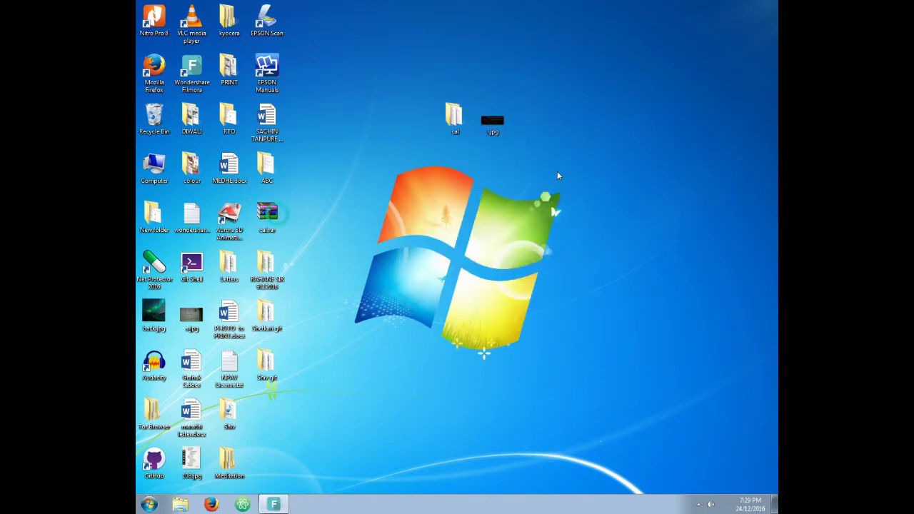
right_click(596, 190)
click(611, 211)
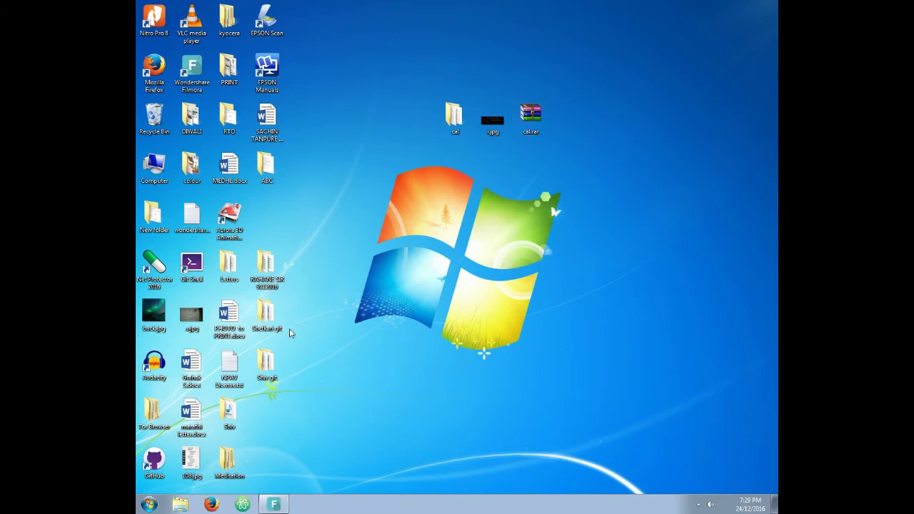
click(492, 128)
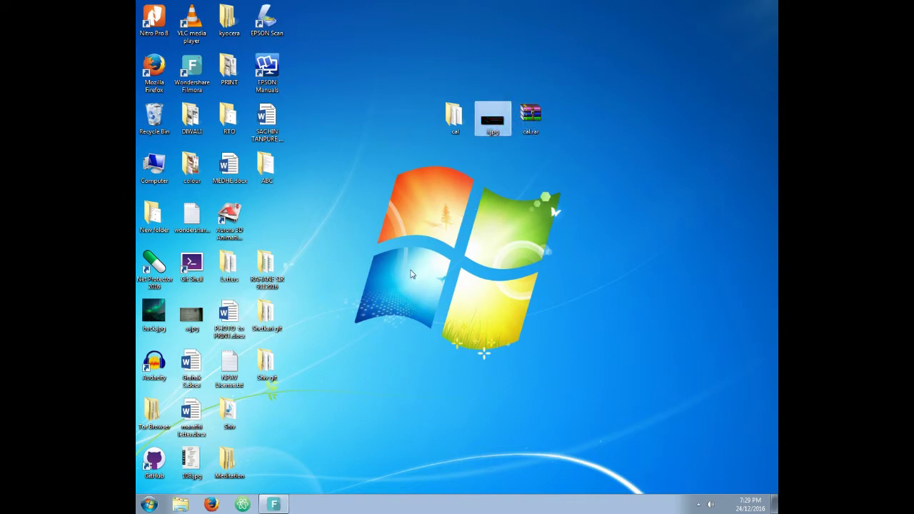
- Launch Command Prompt via a cmd search and move the window off the desktop files
click(149, 505)
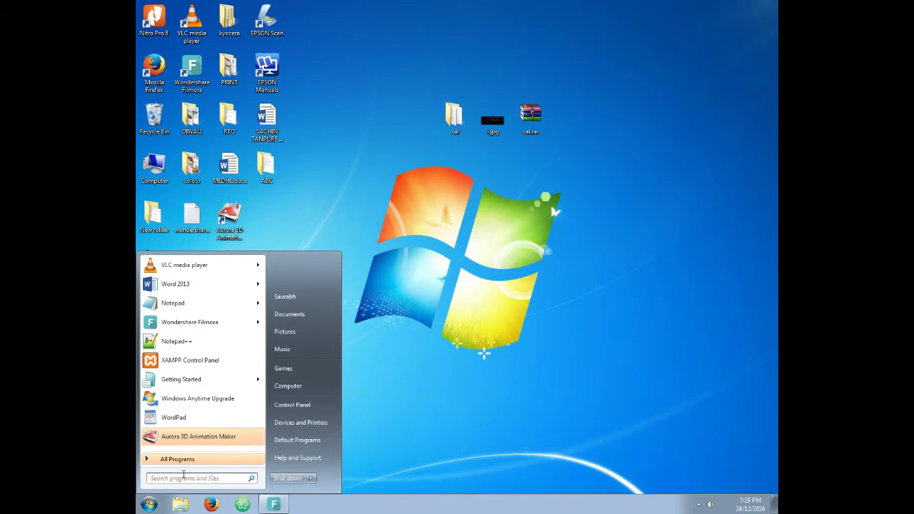
text(cmd)
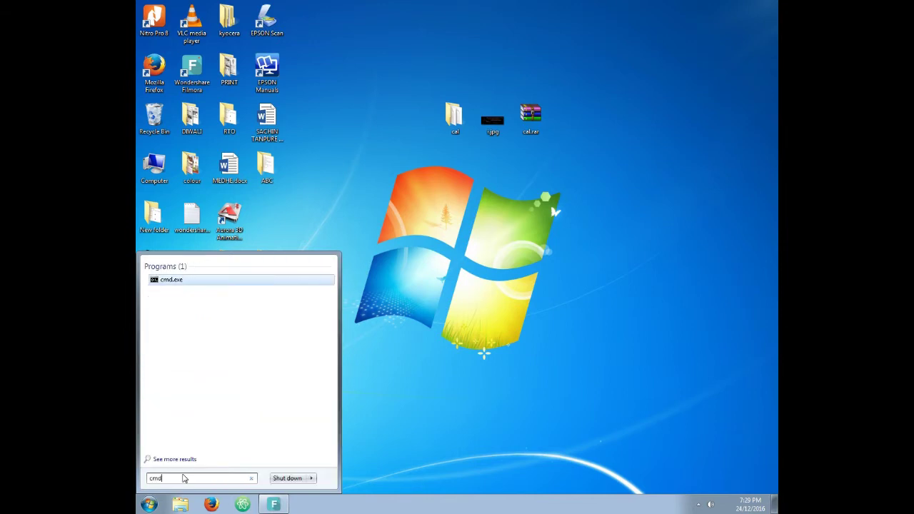
key(Return)
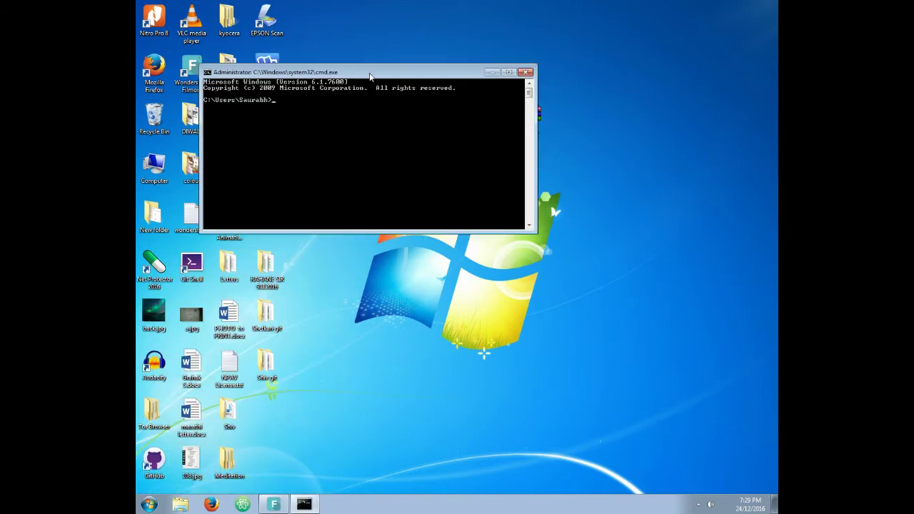
drag(370, 74, 444, 169)
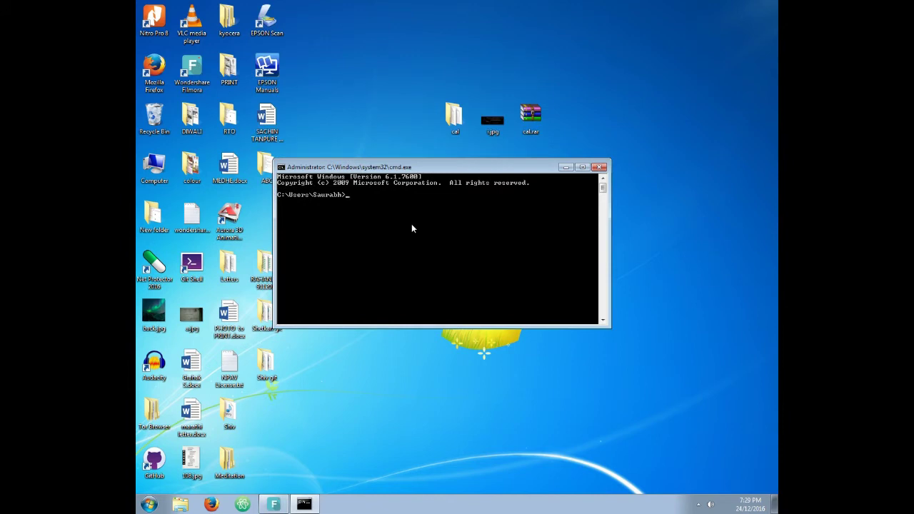
- Change into the Desktop folder with cd desktop and enter the cal.rar part of the copy /b command
text(cd desktop)
key(Return)
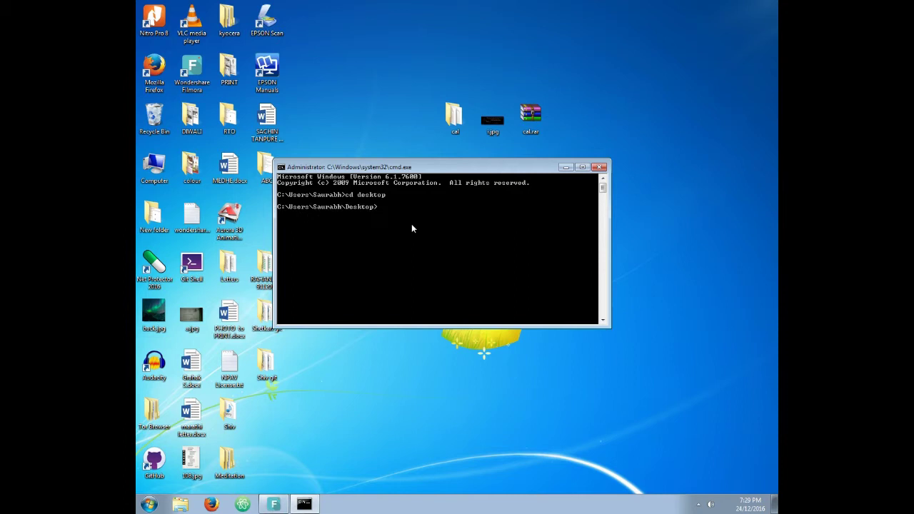
drag(463, 169, 523, 221)
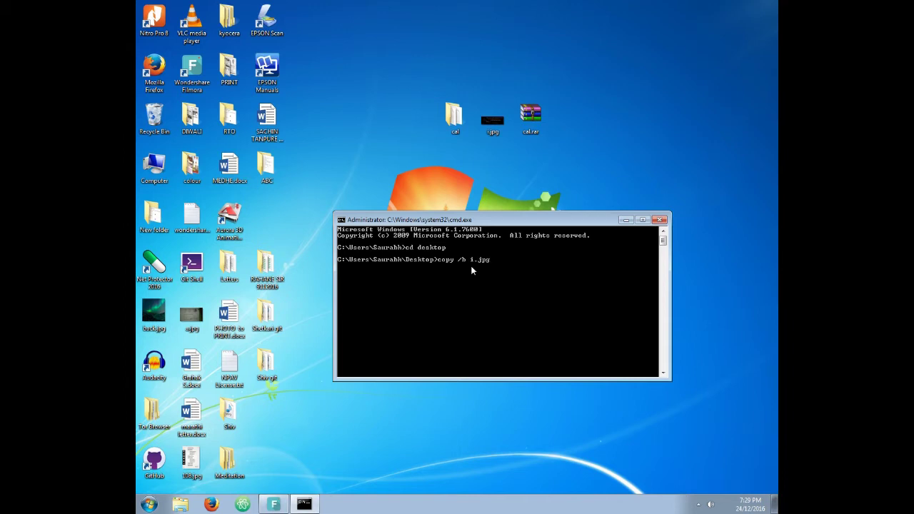
text(+cal.rar example)
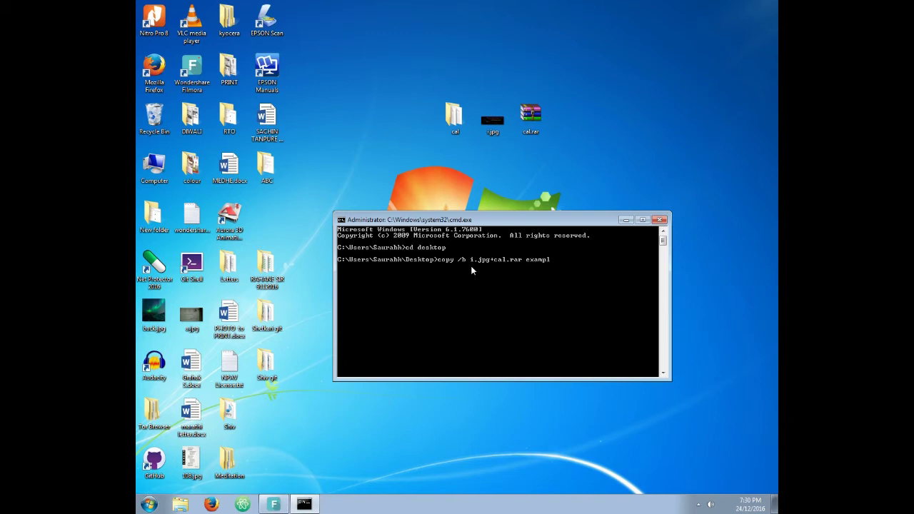
- Finish the output name so the command reads copy /b i.jpg+cal.rar example.jpg
text(.jpg)
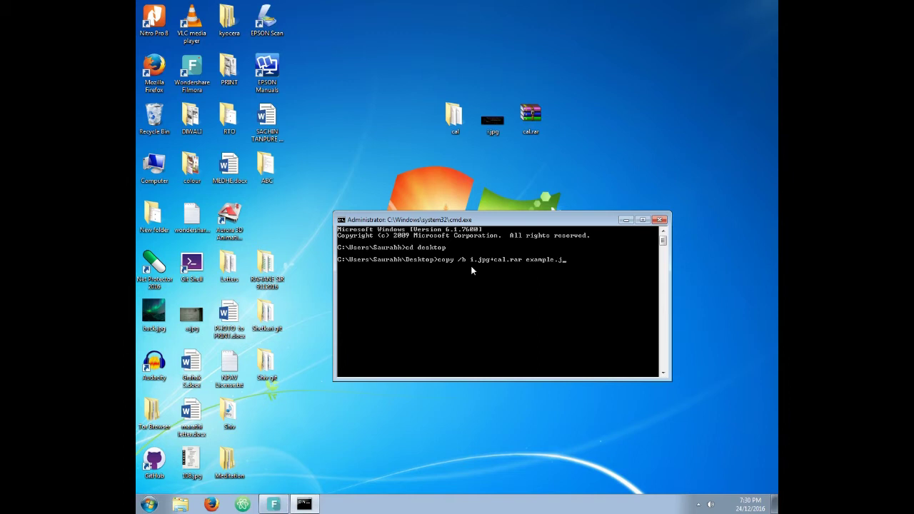
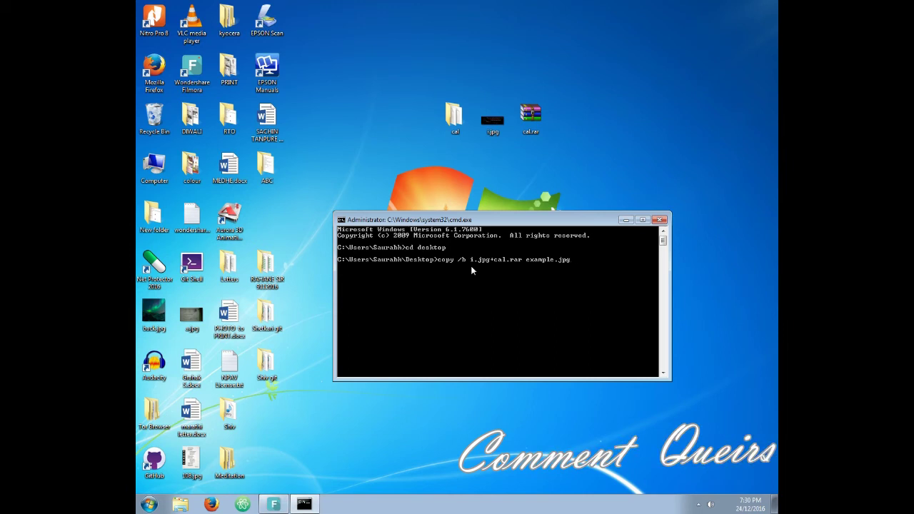
- Run copy /b i.jpg+cal.rar example.jpg to join the image and archive, then minimize the console
key(Return)
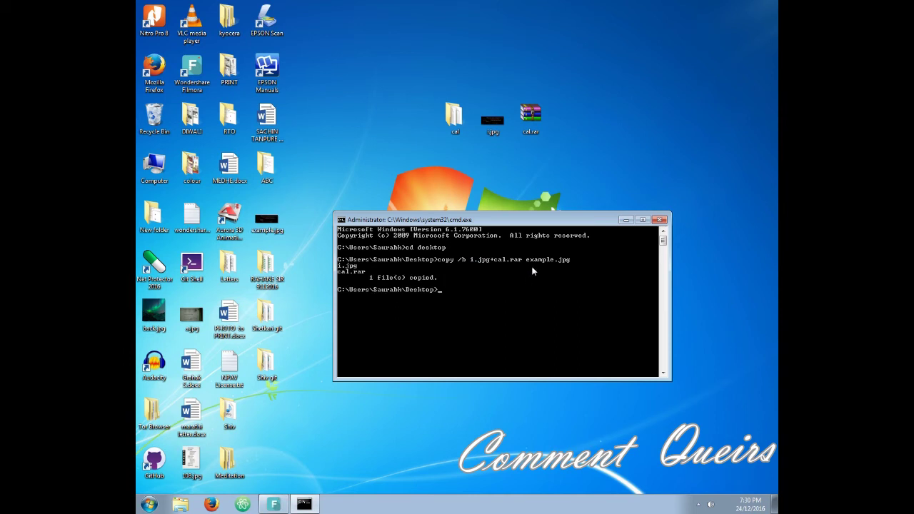
click(625, 220)
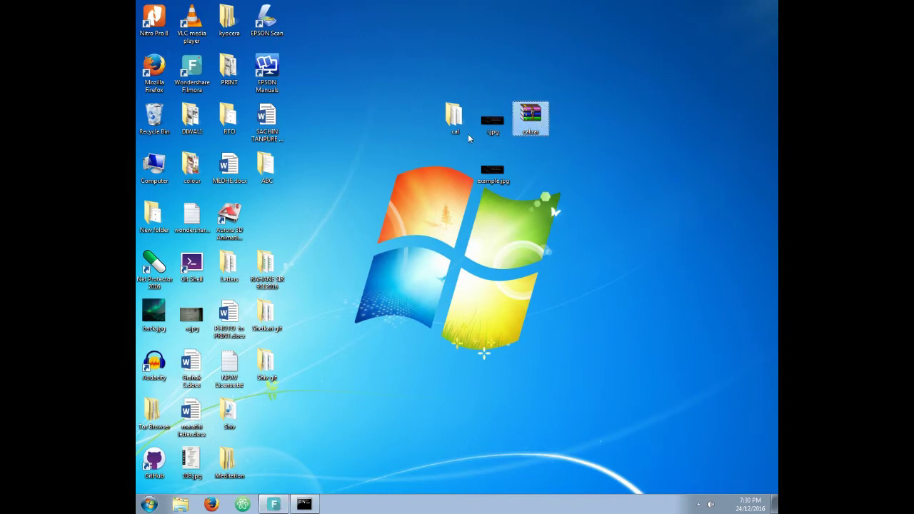
- Permanently delete the cal folder, i.jpg and cal.rar from the desktop
ctrl+click(455, 118)
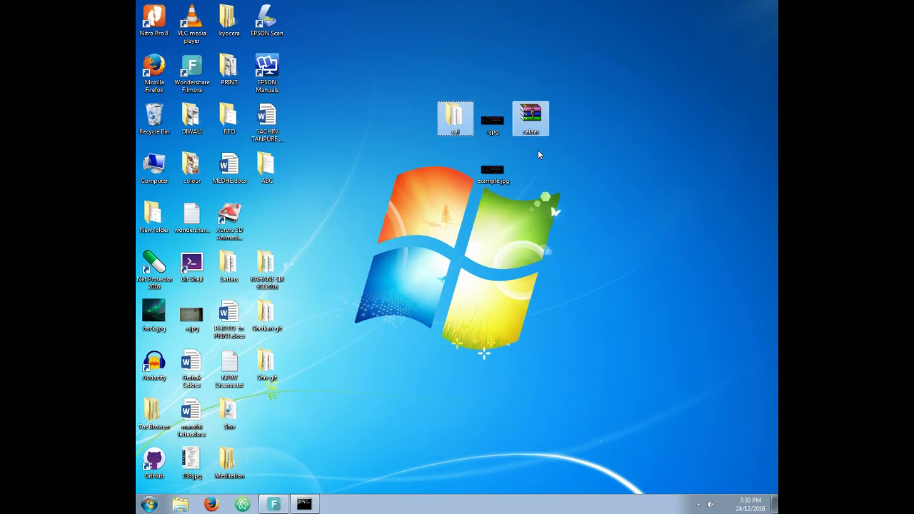
ctrl+click(493, 125)
key(shift+Delete)
key(Return)
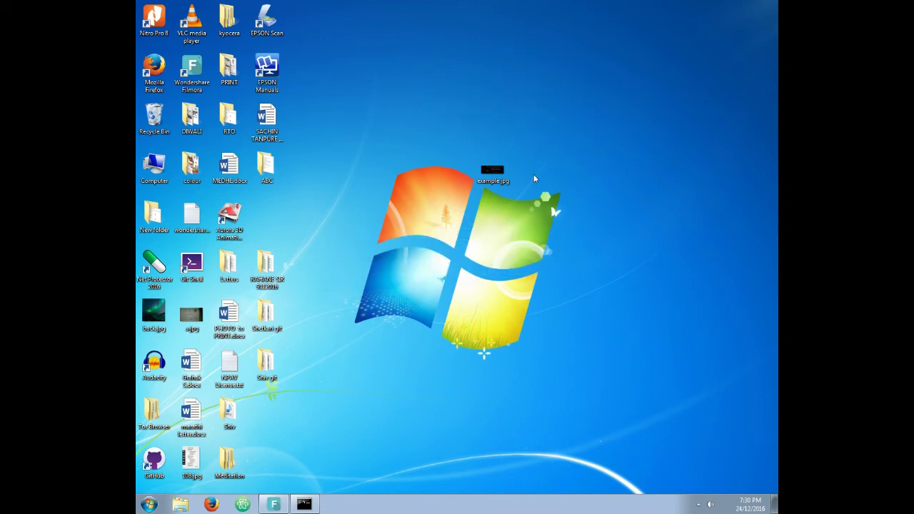
- Move example.jpg up into the freed spot and open it with WinRAR archiver
drag(493, 170, 480, 108)
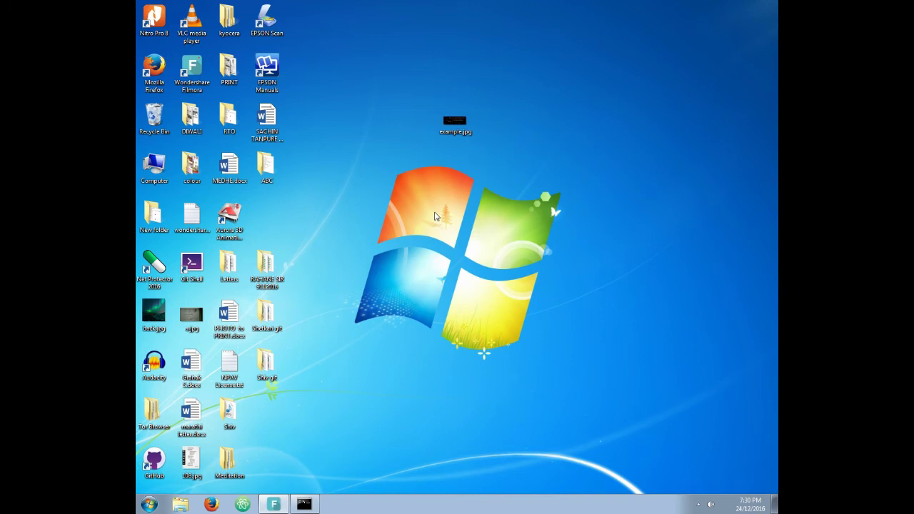
right_click(460, 125)
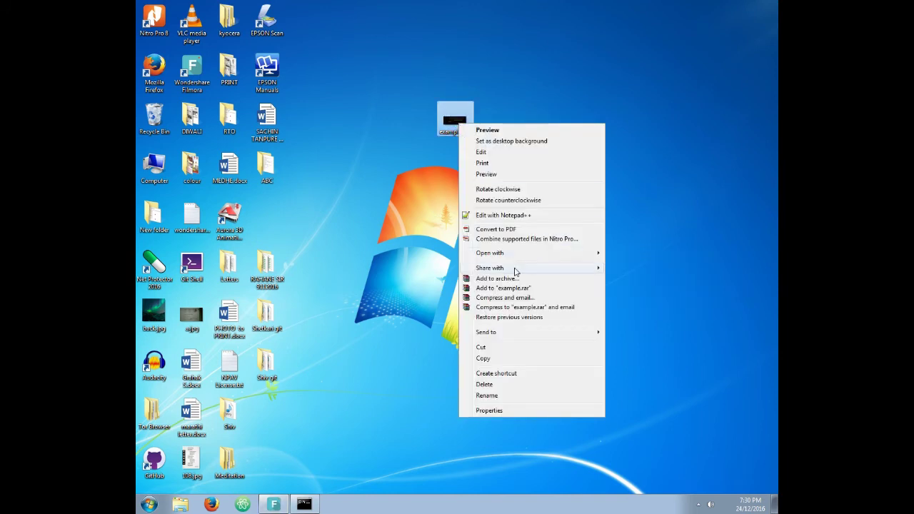
mouse_move(519, 259)
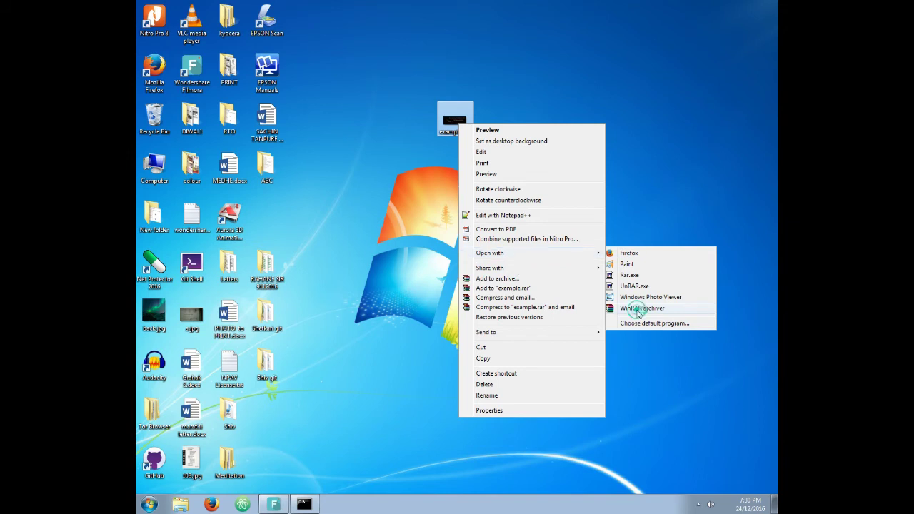
click(638, 307)
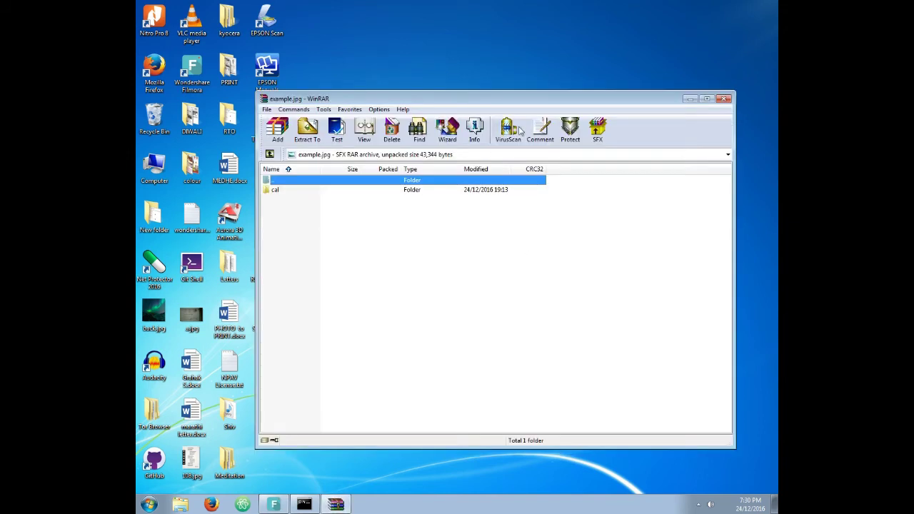
- Extract the six hidden cal files into an example folder on the desktop, then close WinRAR
double_click(347, 190)
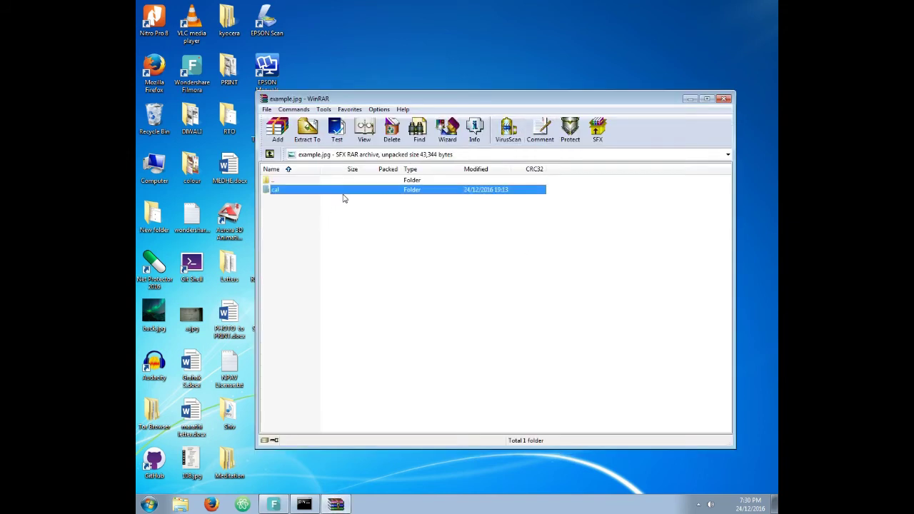
click(307, 129)
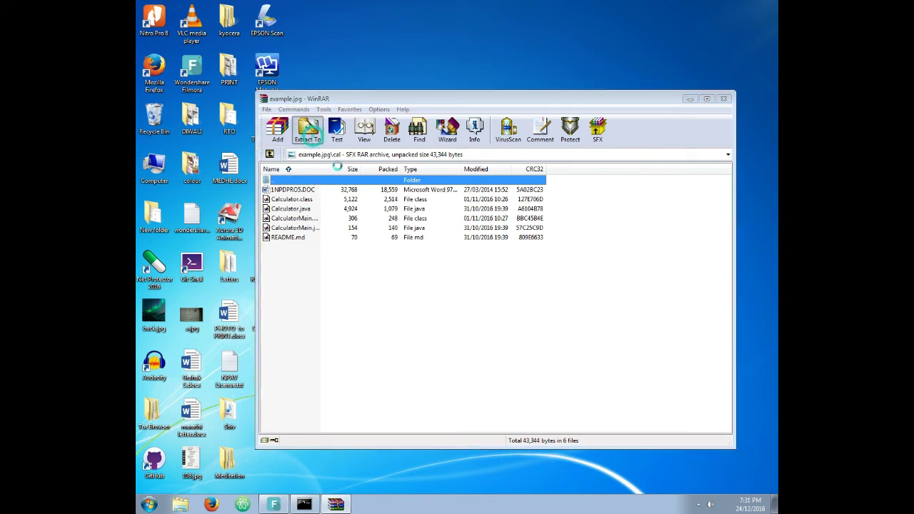
click(514, 376)
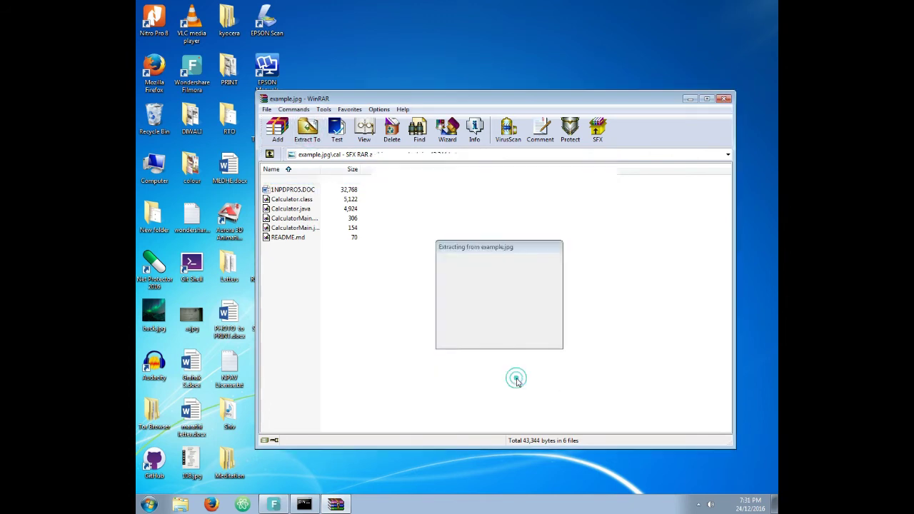
click(723, 98)
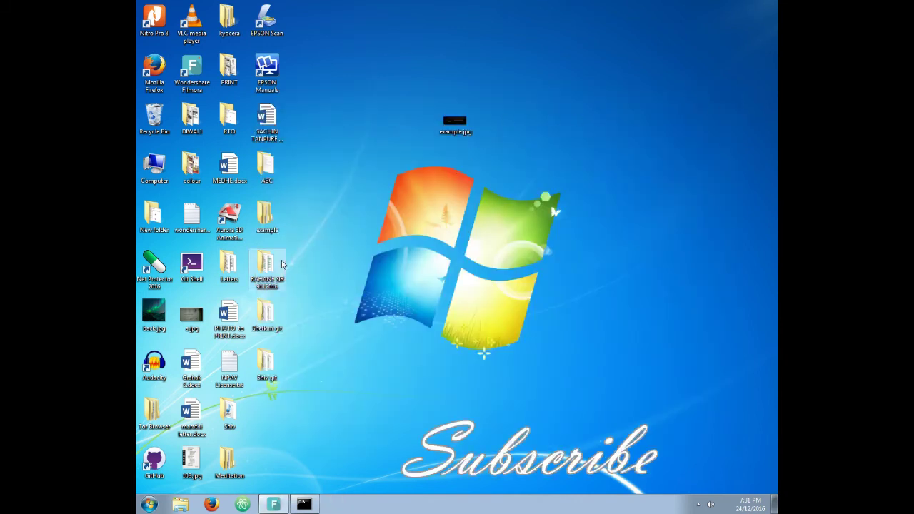
- Move the example folder beside example.jpg, inspect the Calculator files in example\cal, then close it
drag(283, 226, 515, 143)
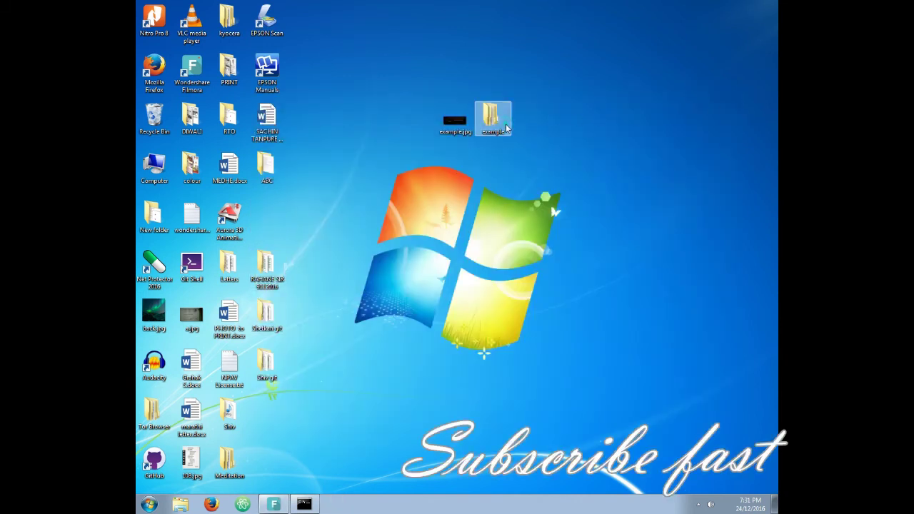
double_click(500, 125)
double_click(324, 93)
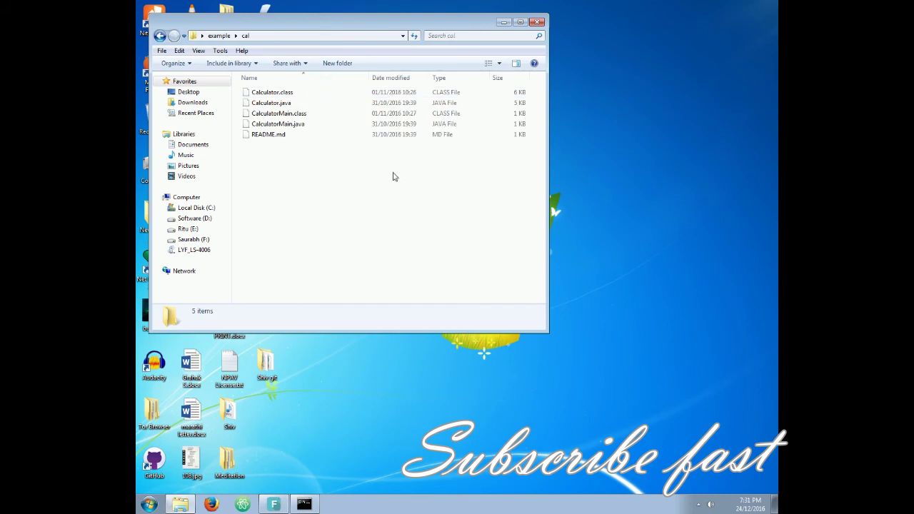
click(537, 21)
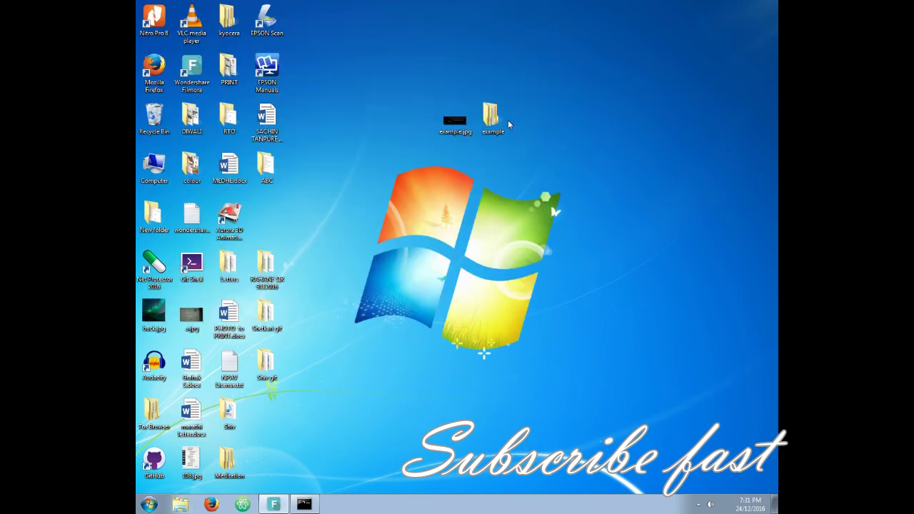
- Permanently delete the example folder and refresh the desktop four times until only example.jpg remains
key(shift+Delete)
key(Return)
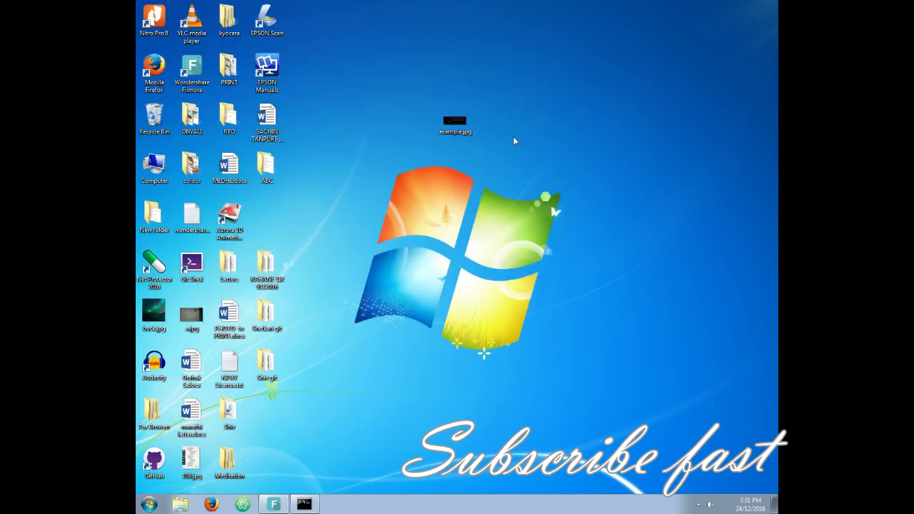
right_click(514, 141)
click(546, 168)
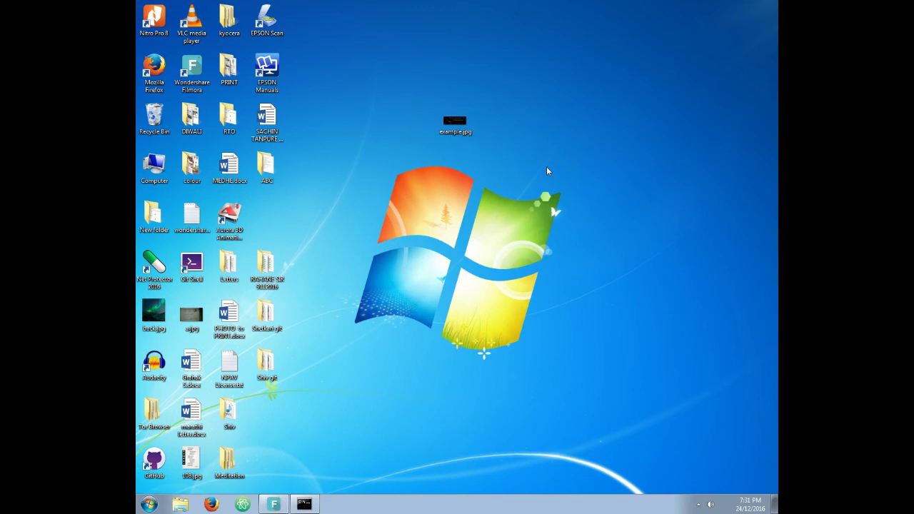
right_click(547, 167)
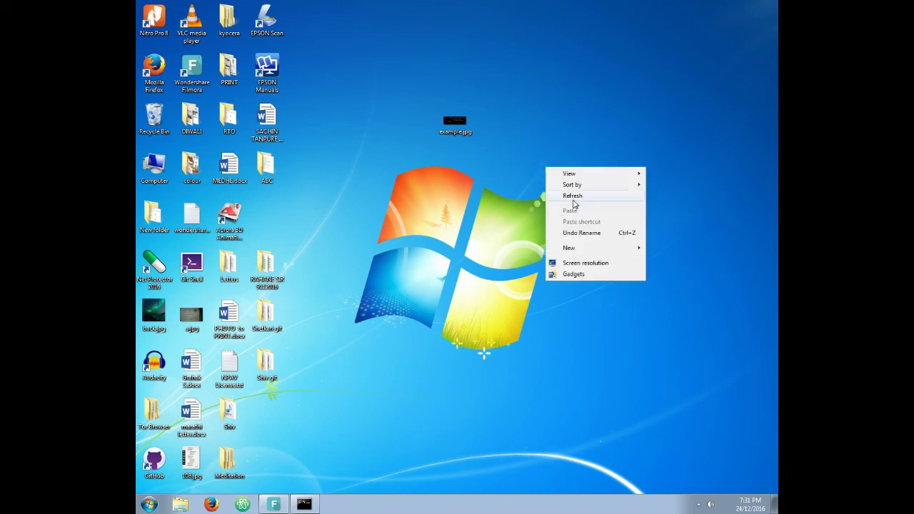
click(574, 198)
right_click(564, 139)
click(584, 169)
right_click(569, 113)
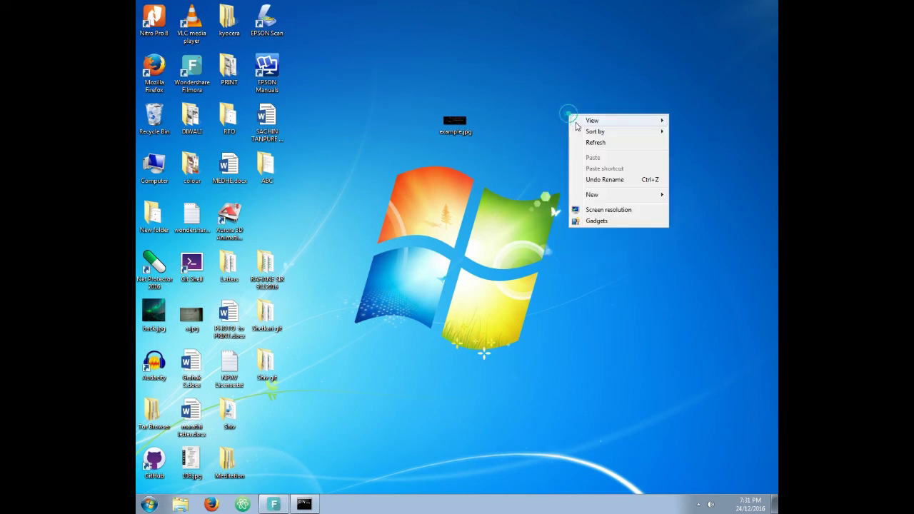
click(592, 146)
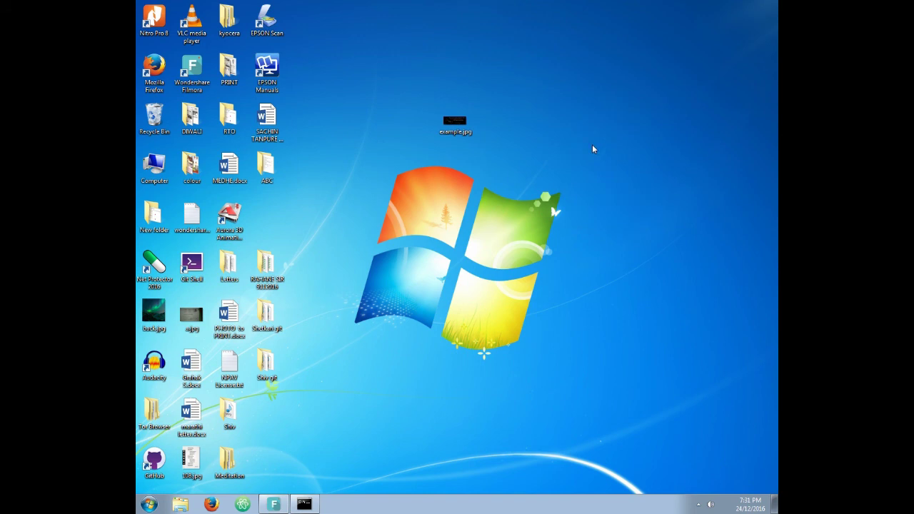